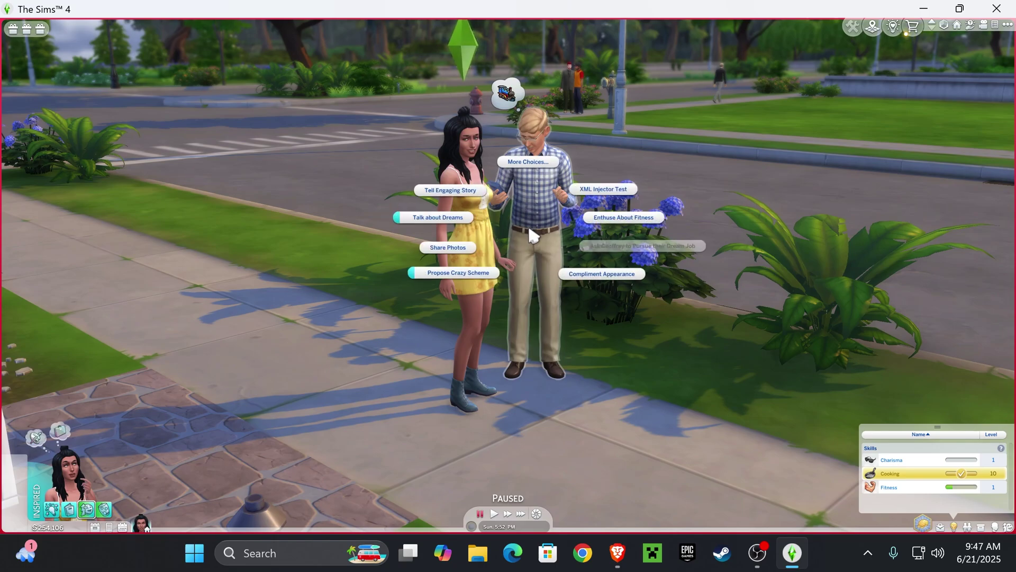
click(531, 235)
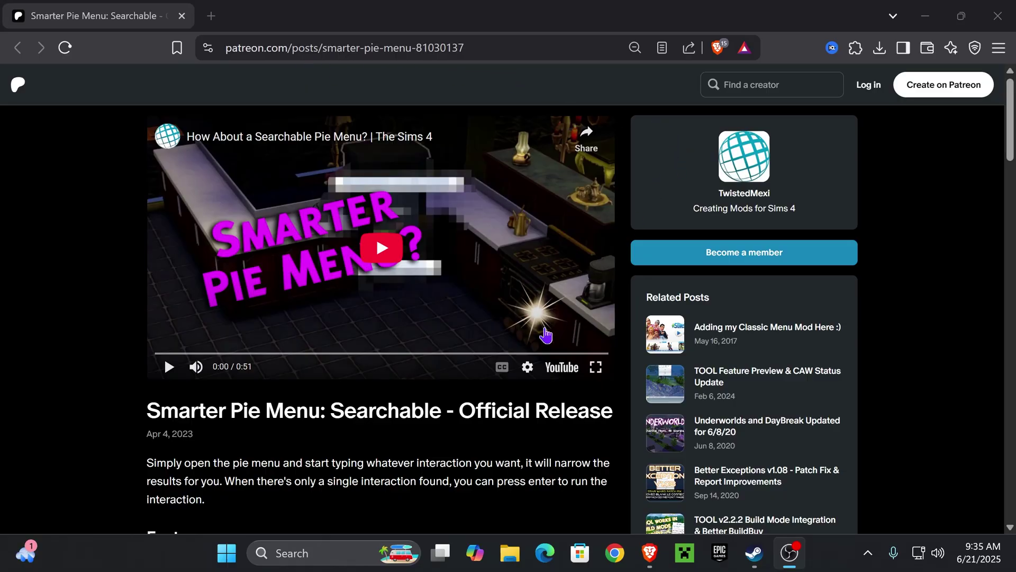
- Download the attachment TwistedMexi's Smarter Pie Menu v1.0 Official.zip from the Patreon post into the Downloads folder
scroll(454, 433, down, 15)
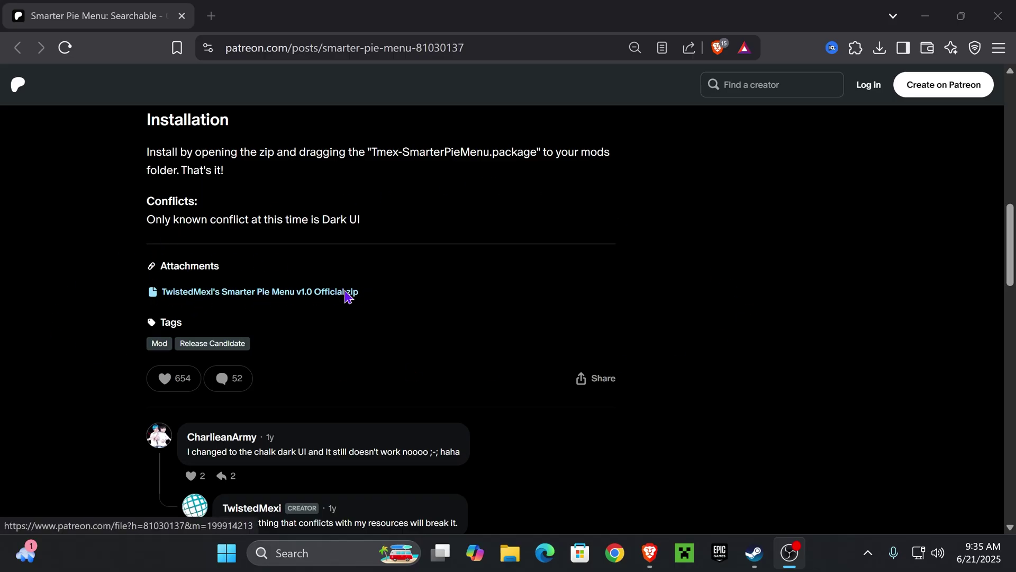
click(252, 292)
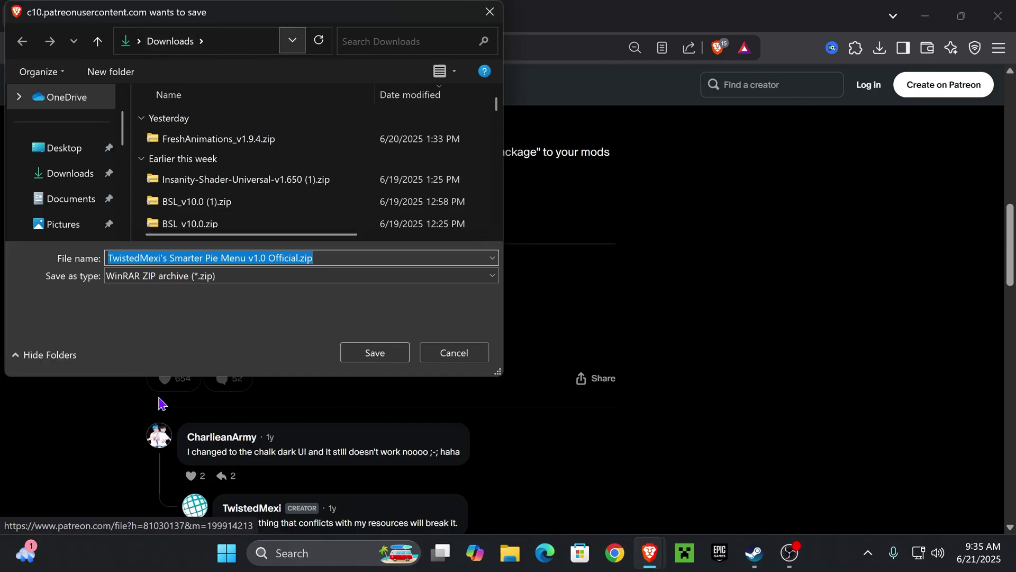
click(375, 352)
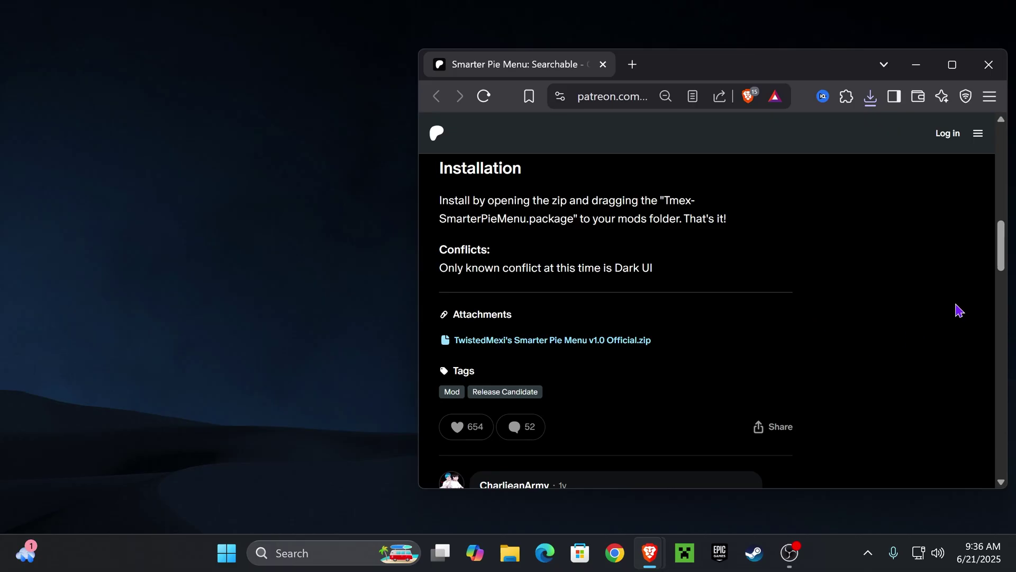
- Place the downloaded Smarter Pie Menu zip on the desktop and show the desktop
click(870, 96)
drag(709, 167, 305, 196)
key(super+d)
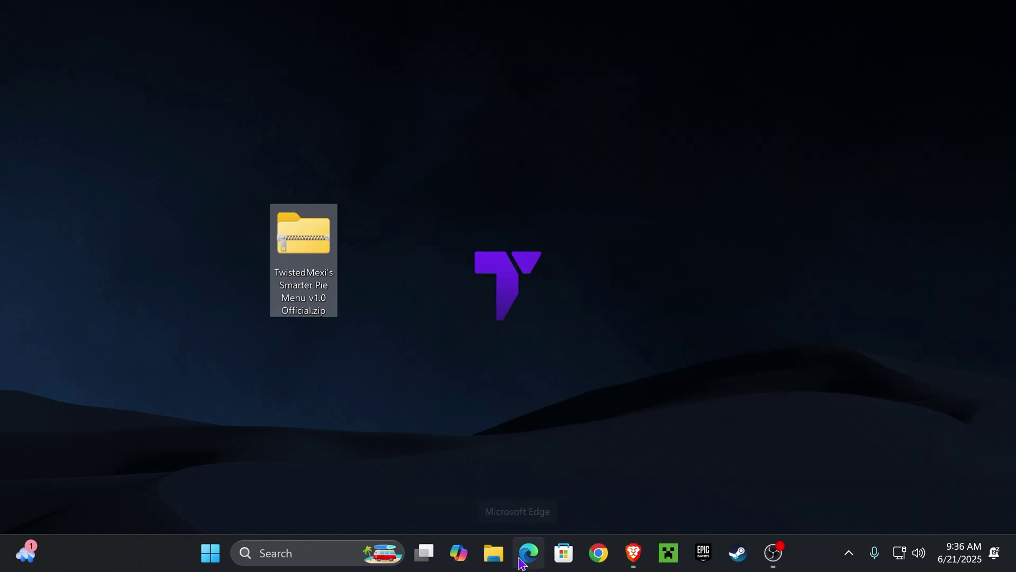
- Open The Sims 4 folder inside Documents > Electronic Arts in File Explorer
click(499, 553)
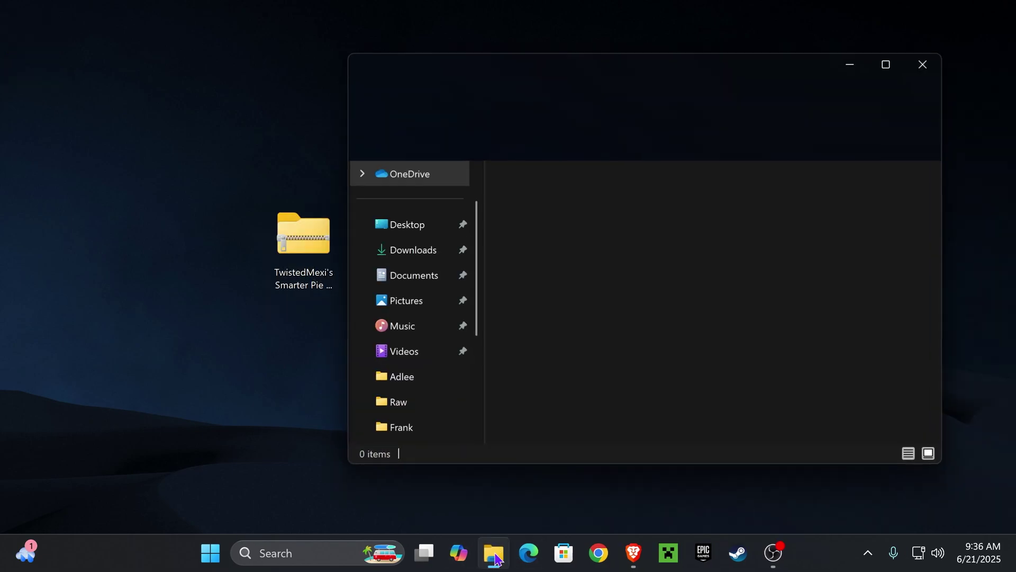
click(429, 279)
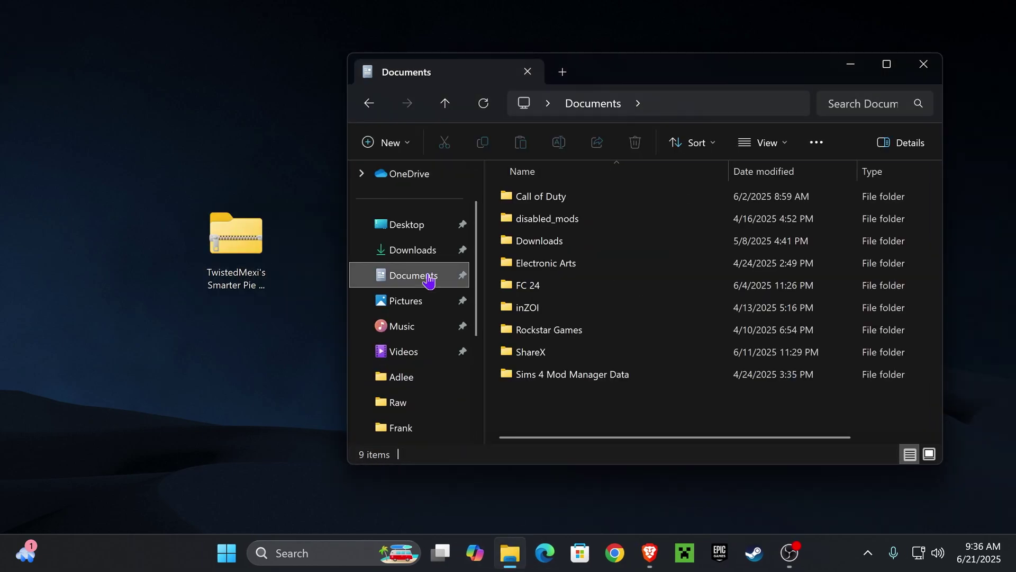
double_click(544, 269)
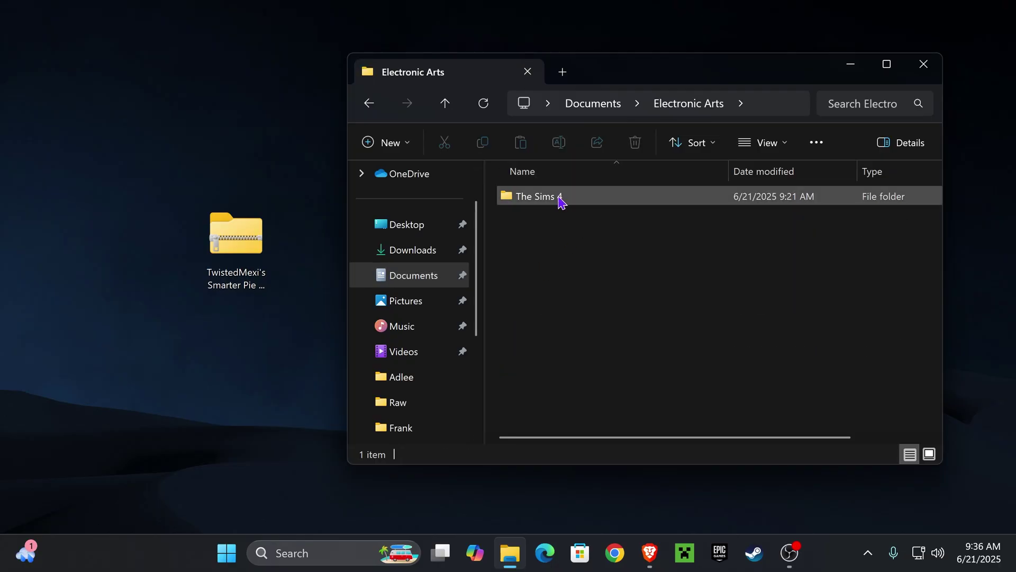
double_click(561, 201)
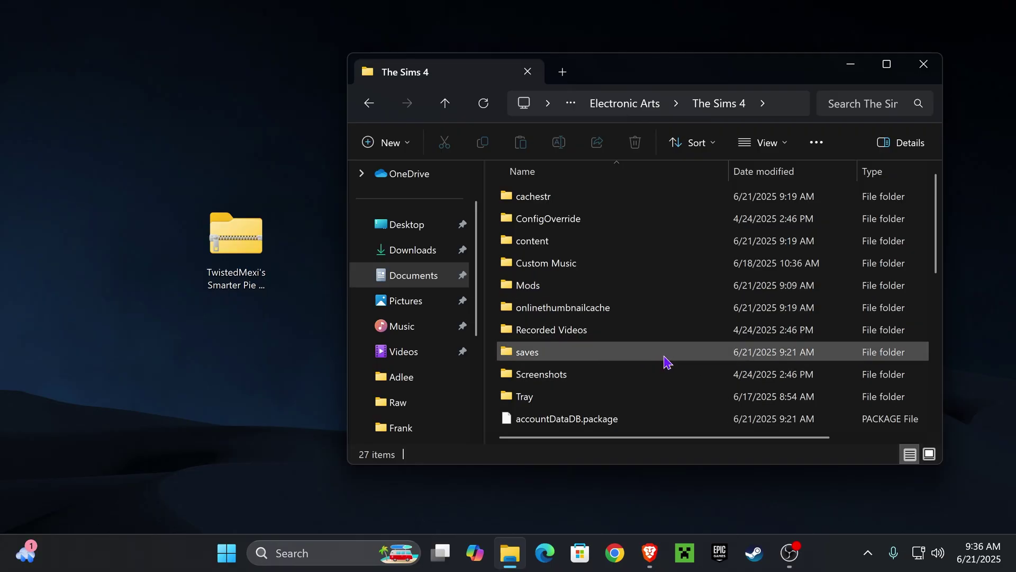
- Try to create a new folder named Mods inside The Sims 4 folder
right_click(696, 342)
mouse_move(714, 236)
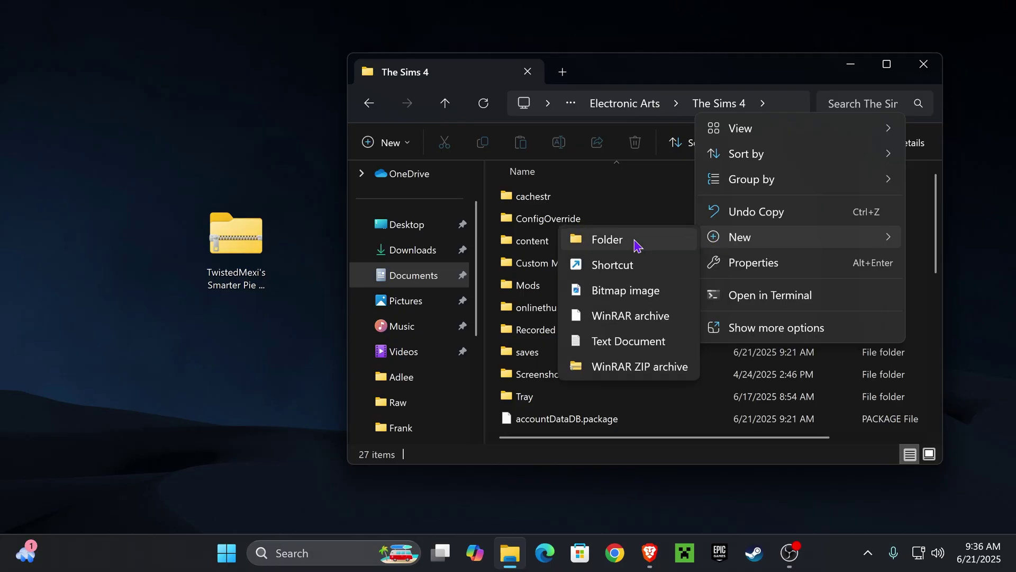
click(634, 242)
text(Mo)
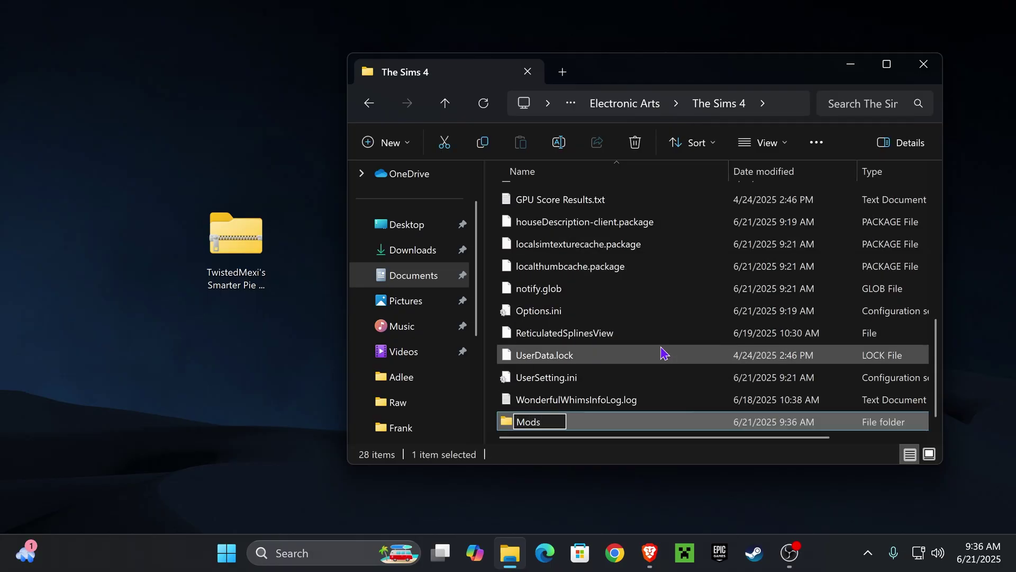
text(ds)
key(Return)
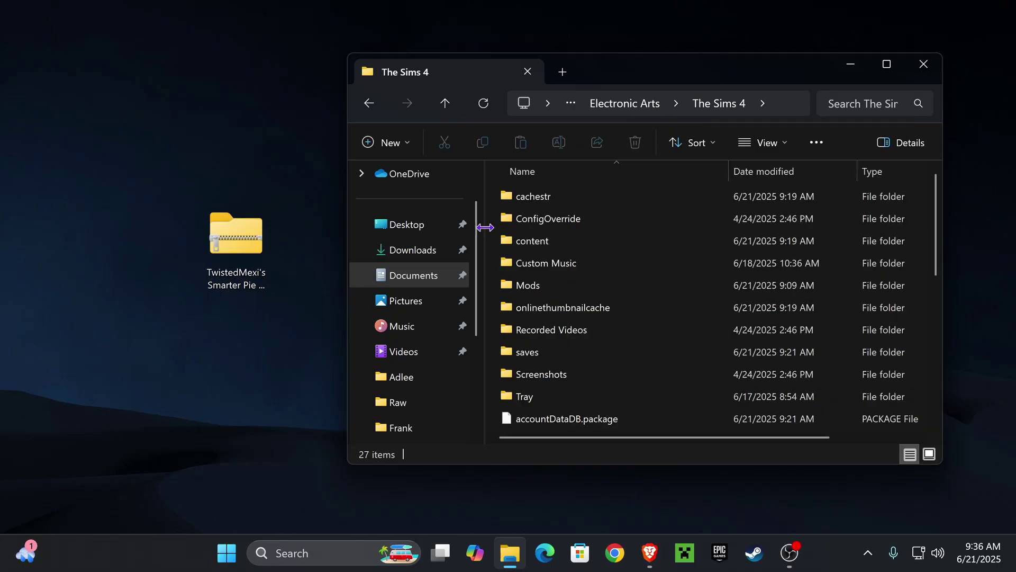
- Create a folder named Smarter Pie inside the existing Mods folder and open it
double_click(545, 286)
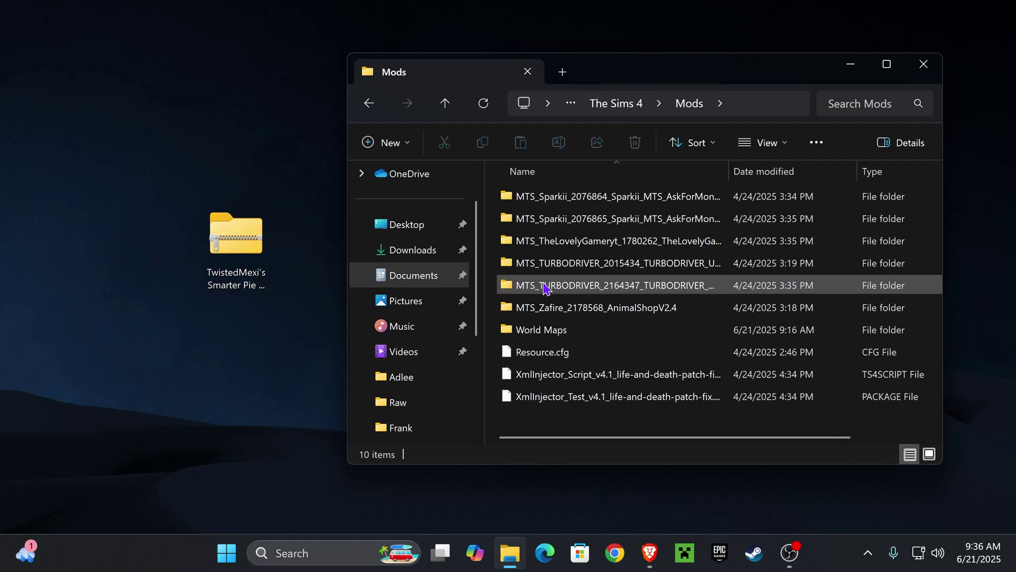
right_click(536, 425)
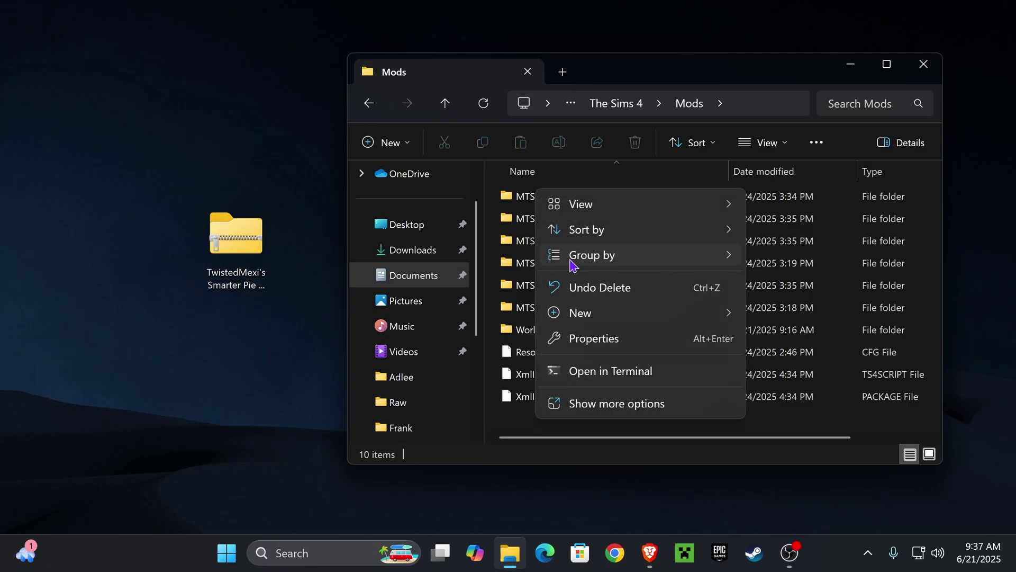
mouse_move(725, 314)
click(770, 313)
key(BackSpace)
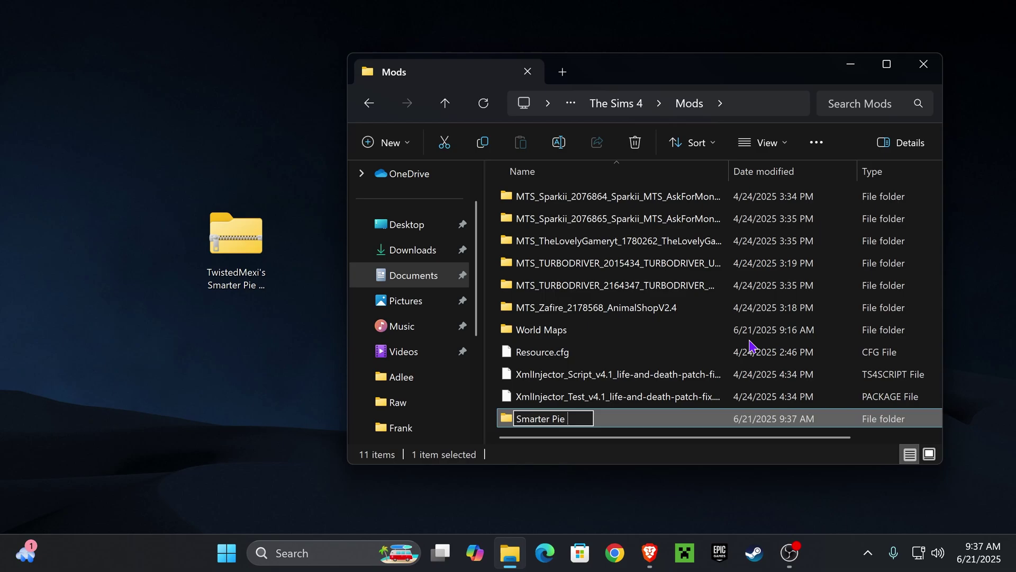
key(Return)
double_click(574, 420)
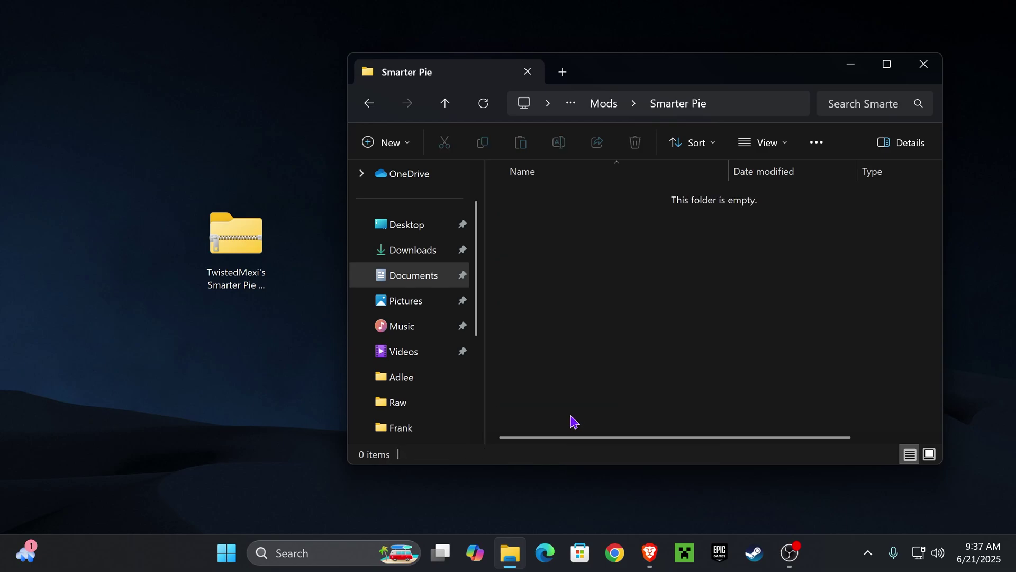
- Extract the Smarter Pie Menu zip from the desktop into Documents\Electronic Arts\The Sims 4\Mods\Smarter Pie
right_click(248, 242)
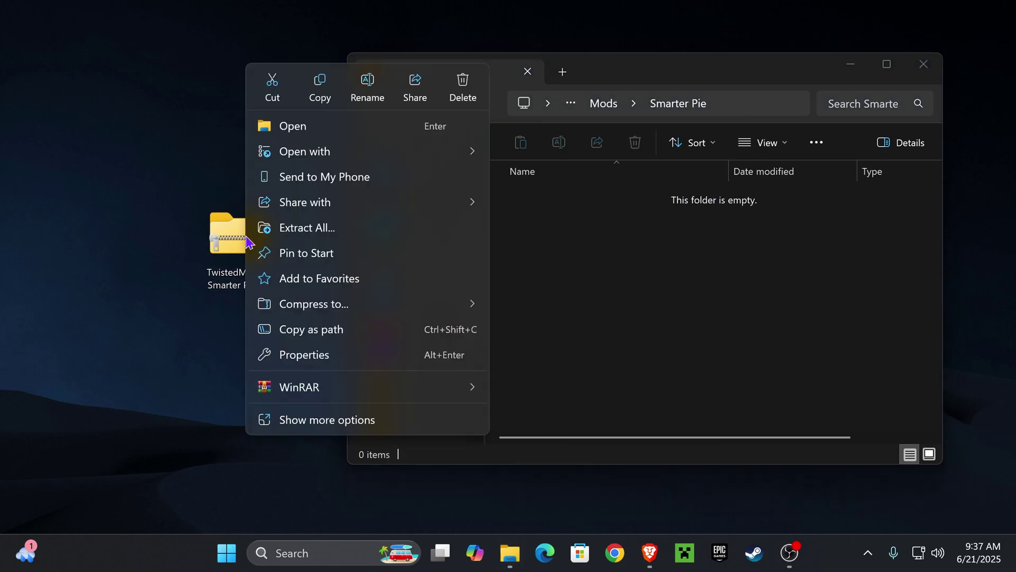
click(305, 228)
click(672, 202)
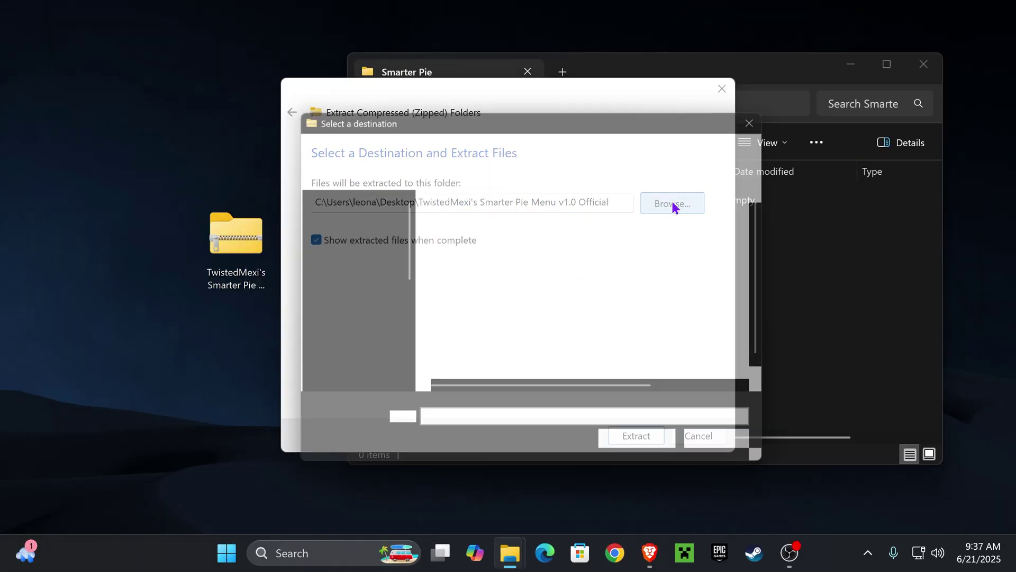
click(361, 297)
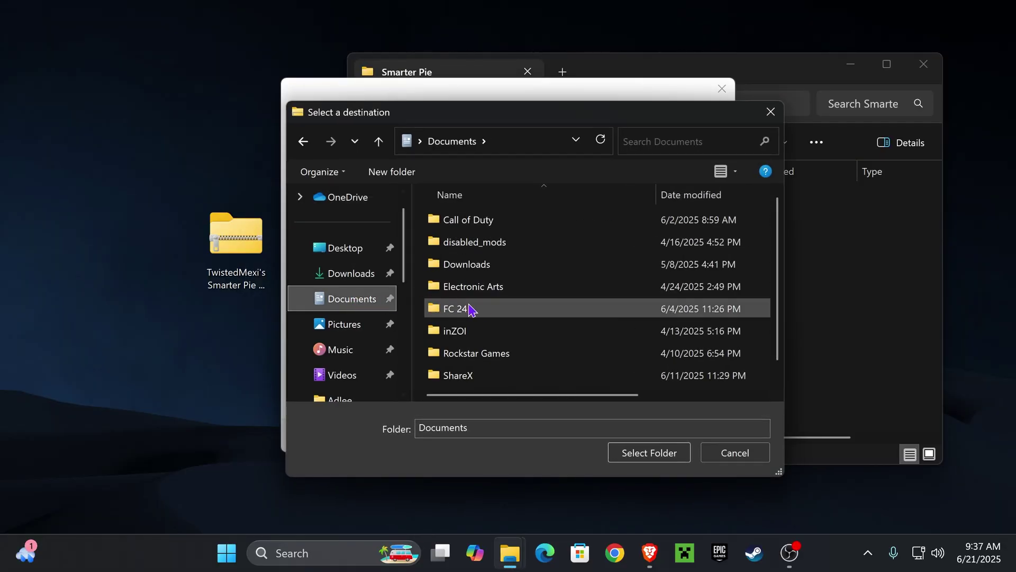
double_click(512, 290)
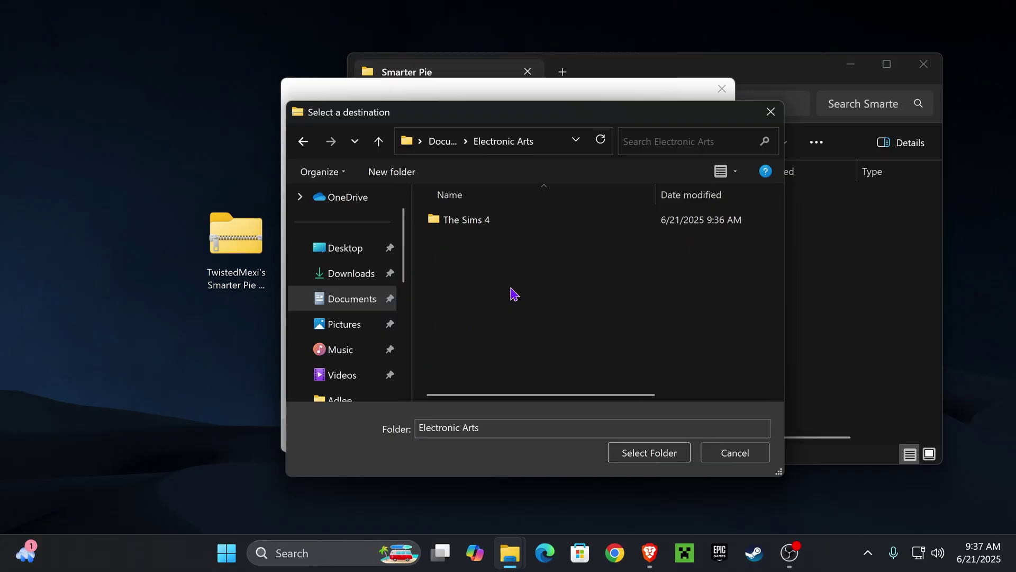
double_click(515, 220)
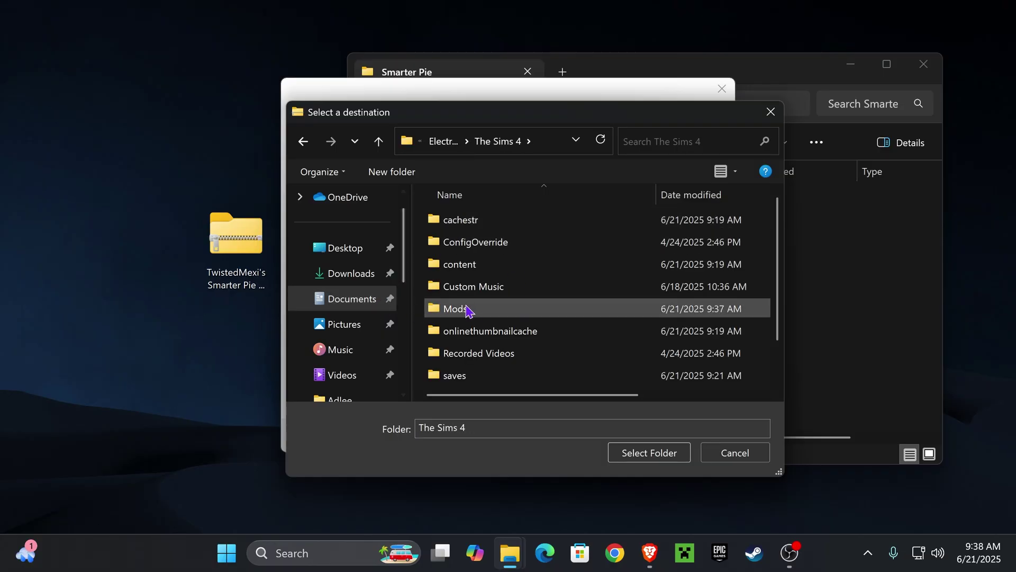
double_click(470, 309)
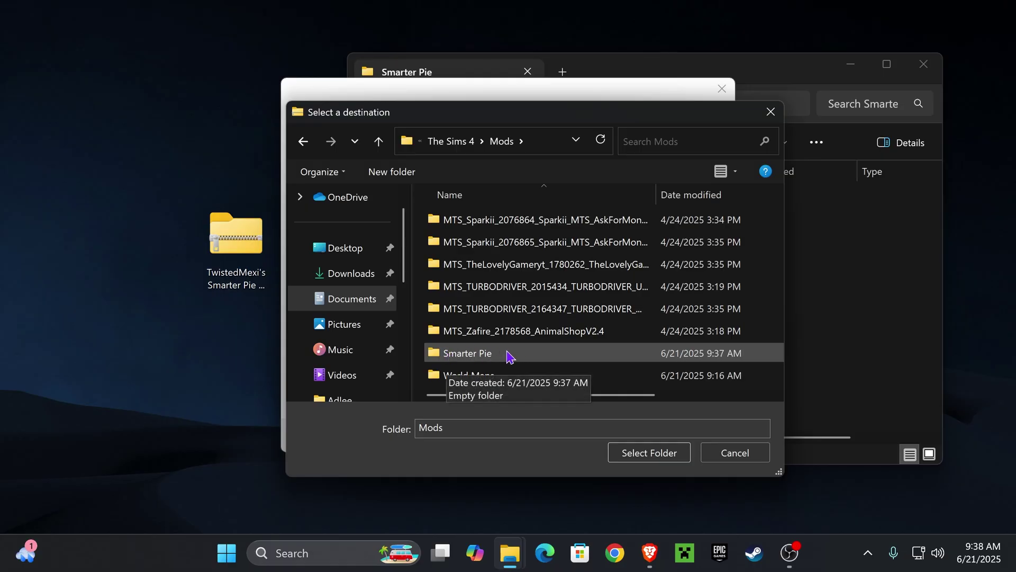
double_click(508, 354)
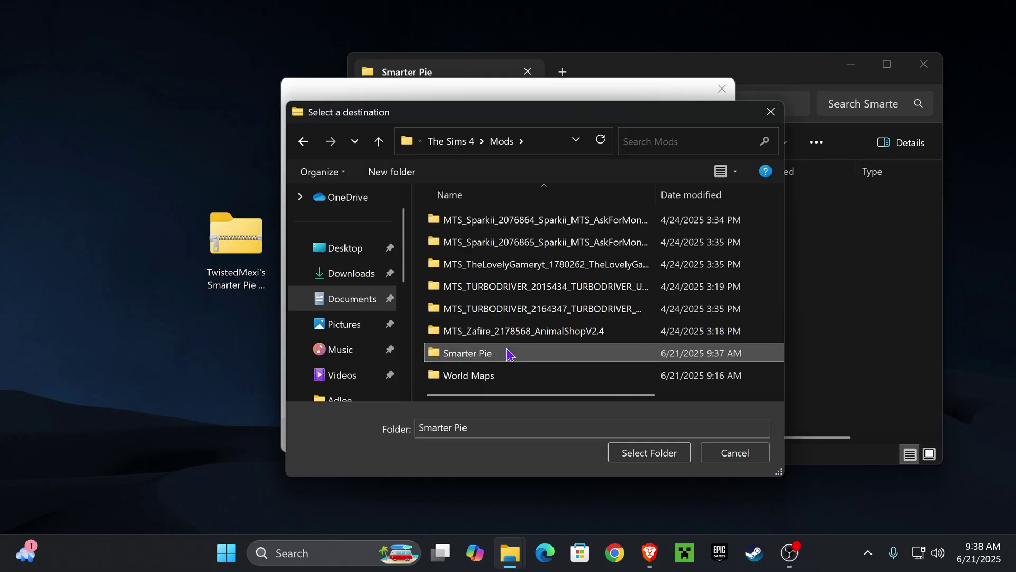
click(662, 457)
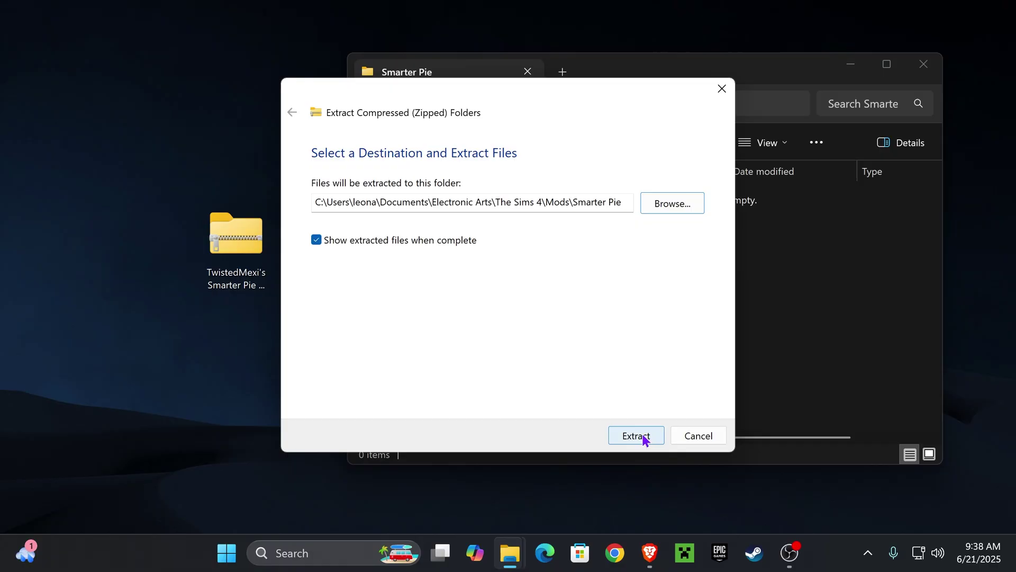
click(637, 435)
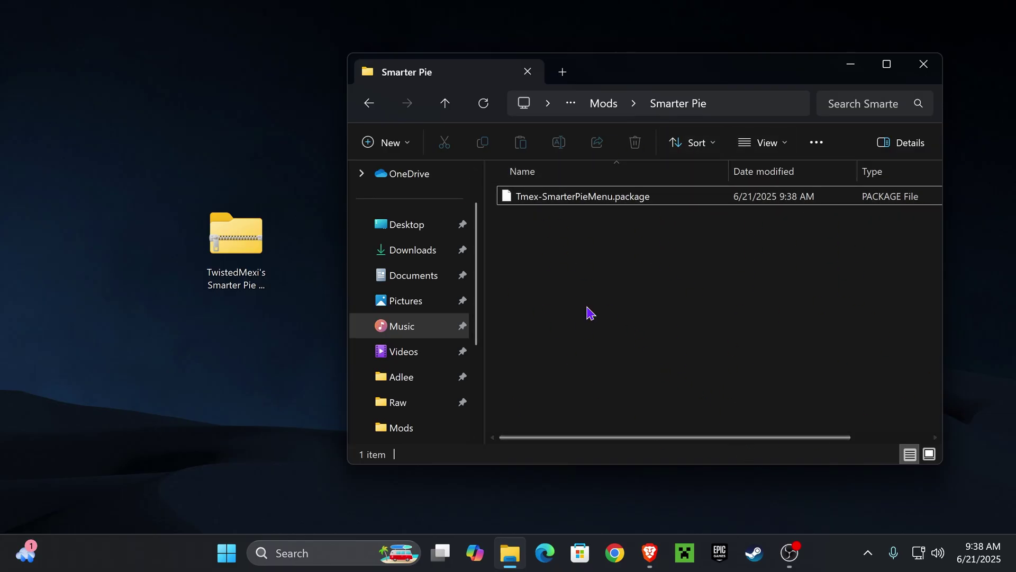
- Delete the Smarter Pie Menu zip archive from the desktop
right_click(254, 241)
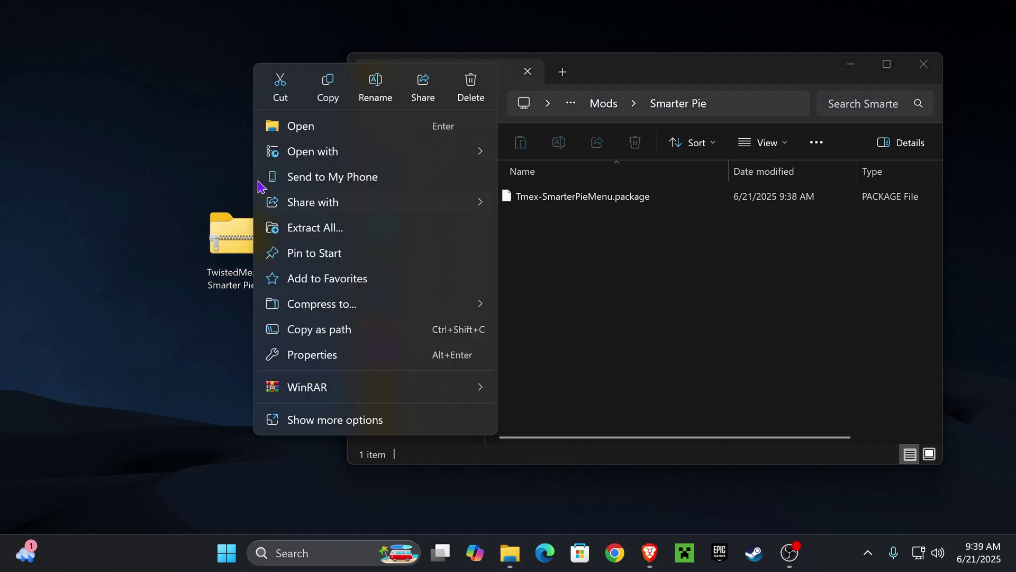
click(482, 82)
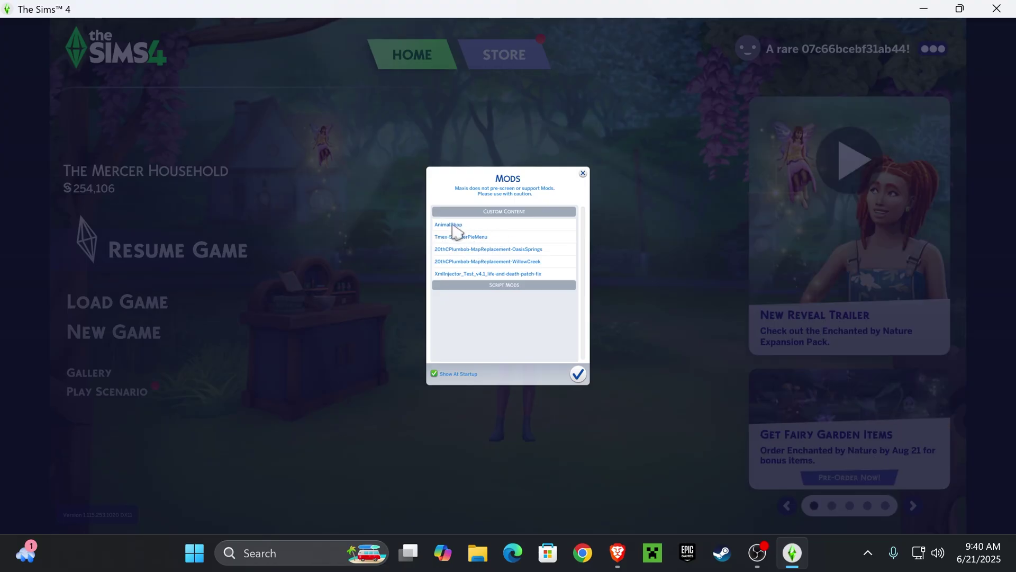
- Dismiss the startup mods list, then enable custom content and mods and allow script mods in the game options, applying the changes
click(577, 374)
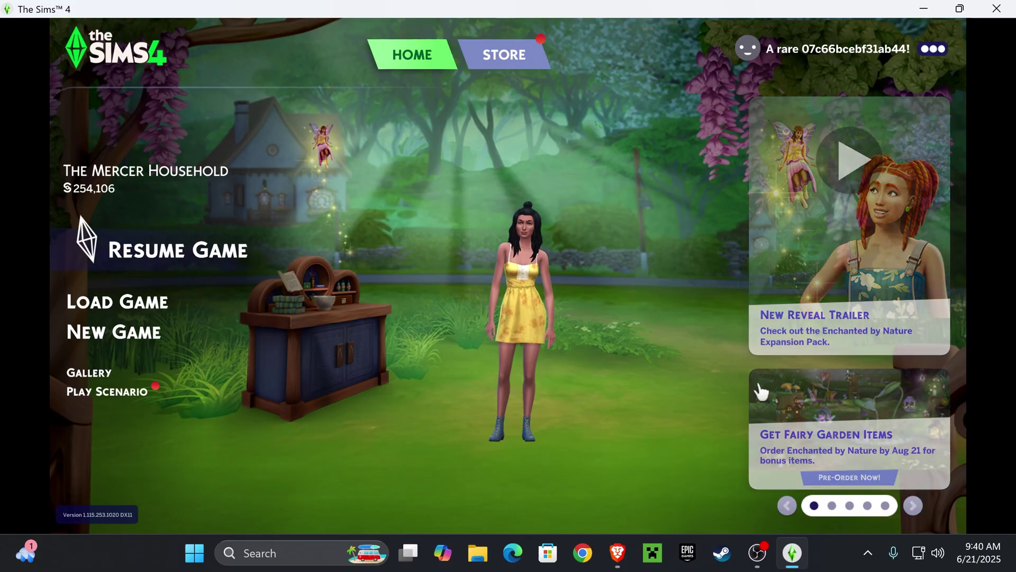
click(935, 50)
click(504, 250)
click(369, 290)
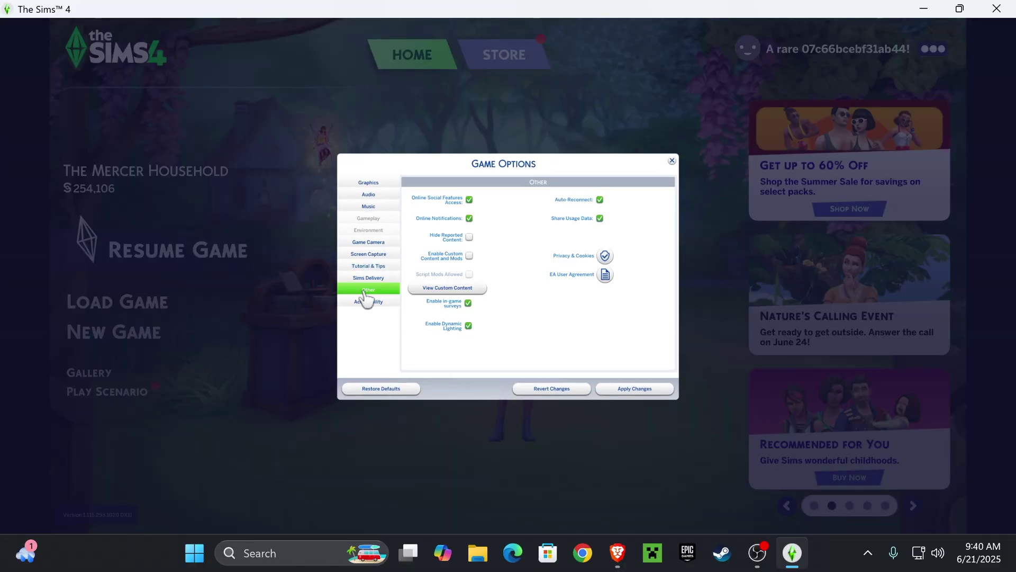
click(469, 257)
click(483, 300)
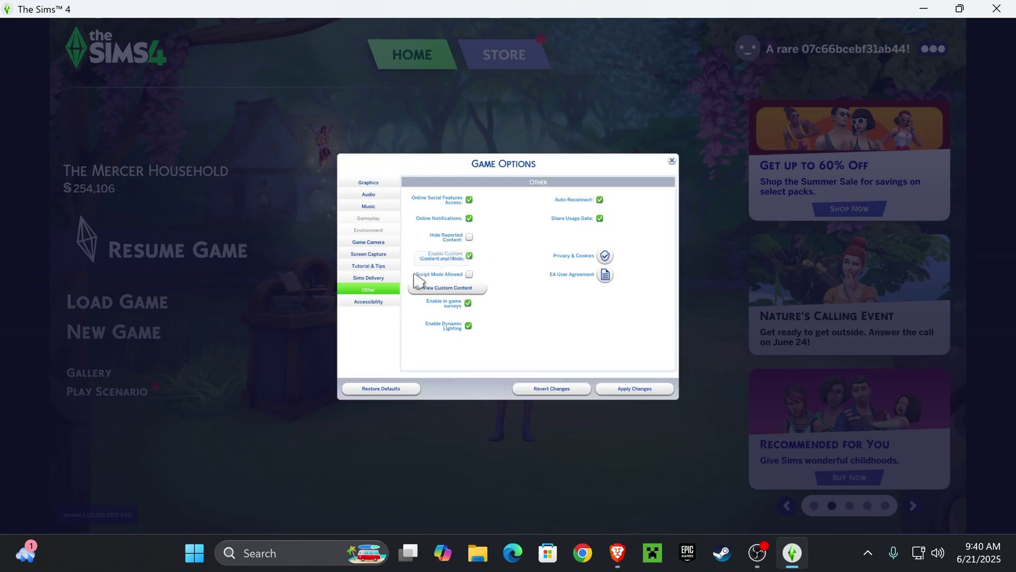
click(469, 277)
click(564, 299)
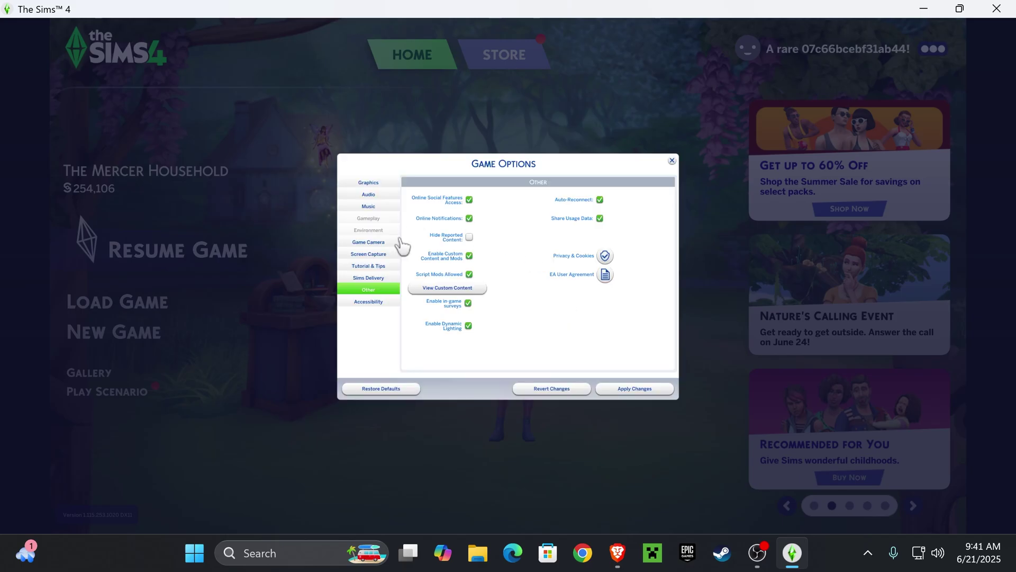
click(659, 390)
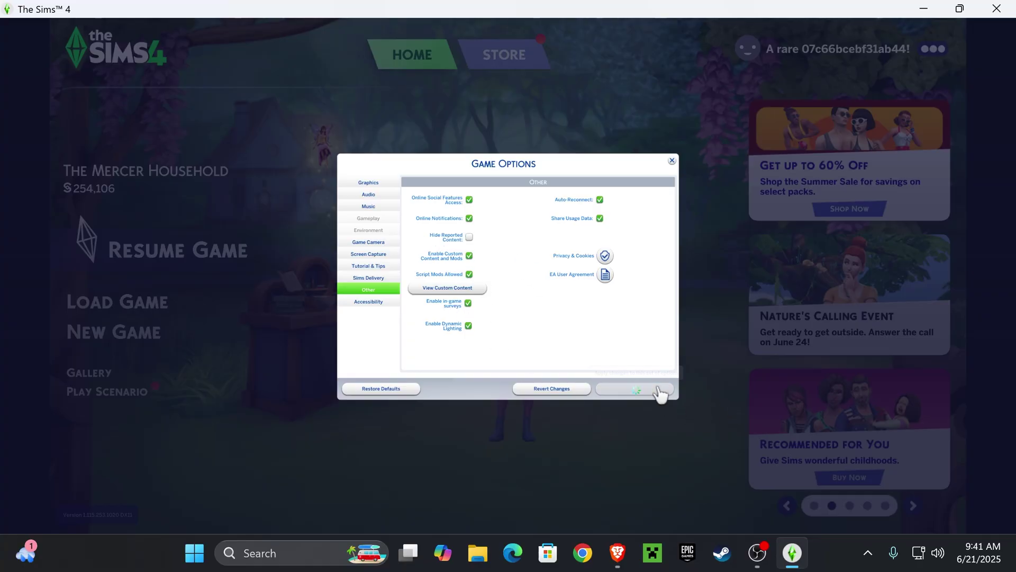
click(671, 161)
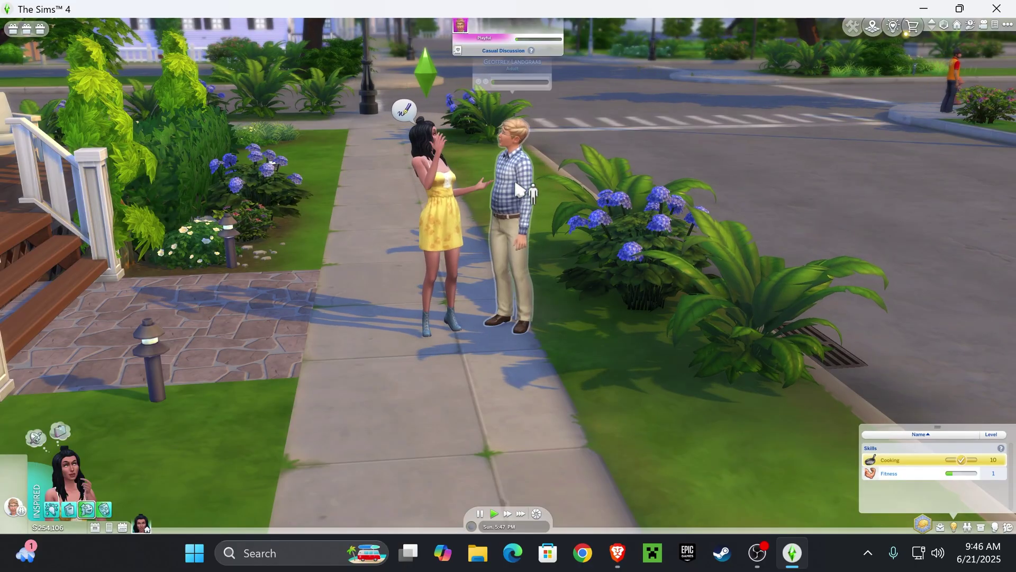
- Open the interaction pie menu on the blond Sim and browse through to the Friendly category's choices
click(518, 189)
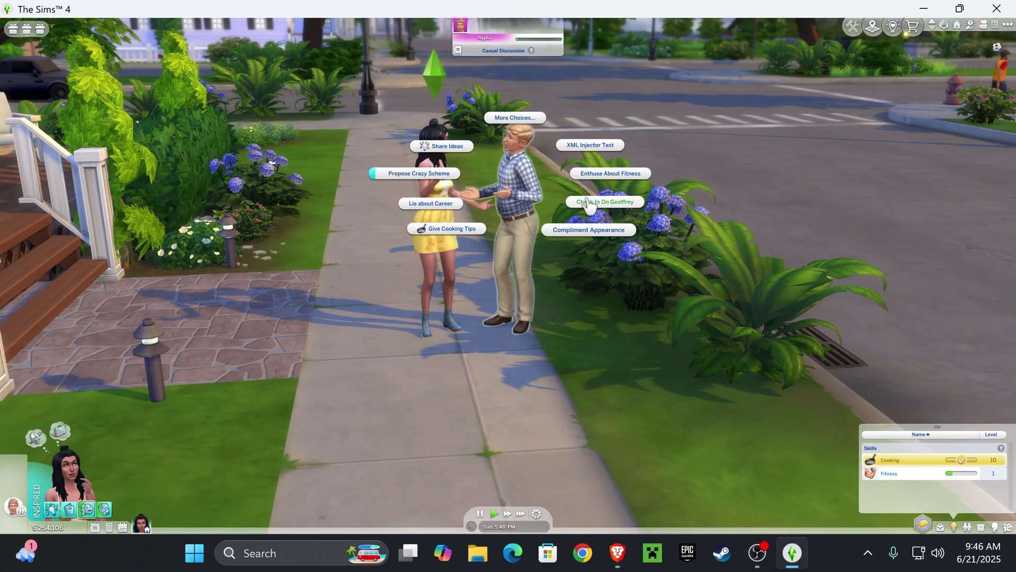
click(587, 204)
click(497, 121)
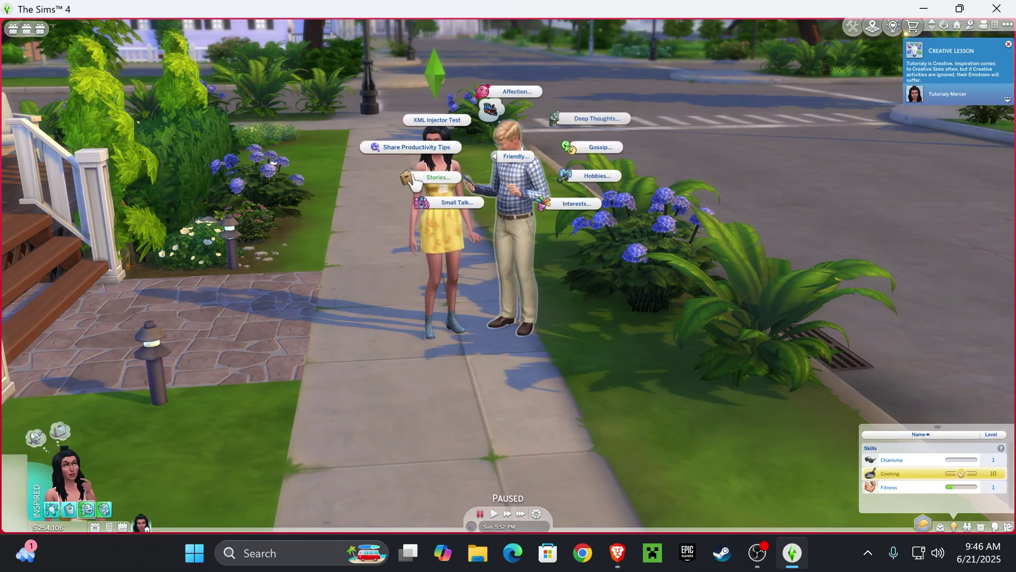
- Reopen the blond Sim's interaction pie menu and filter it by "joke" and by "jokes"
click(500, 297)
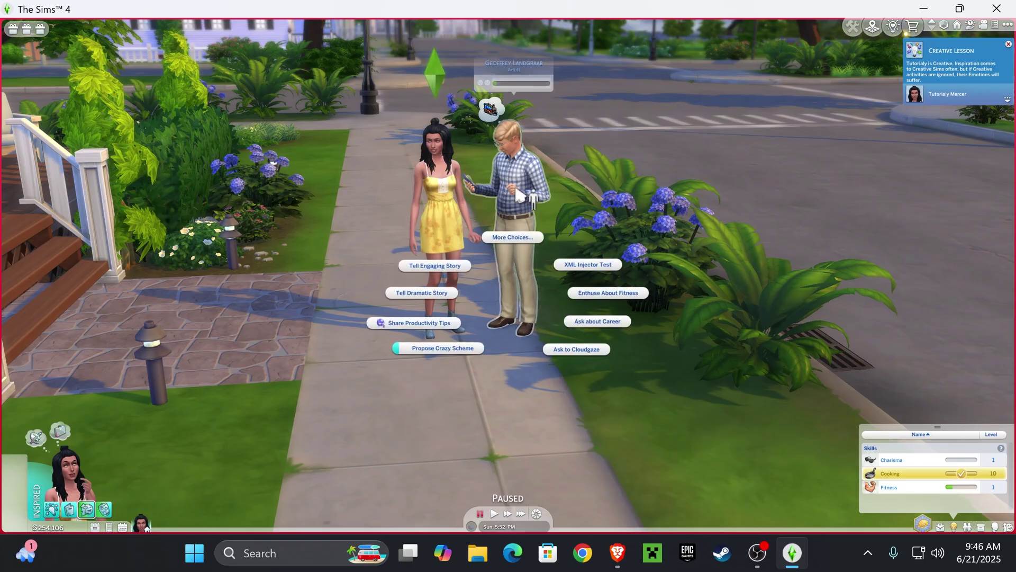
click(513, 237)
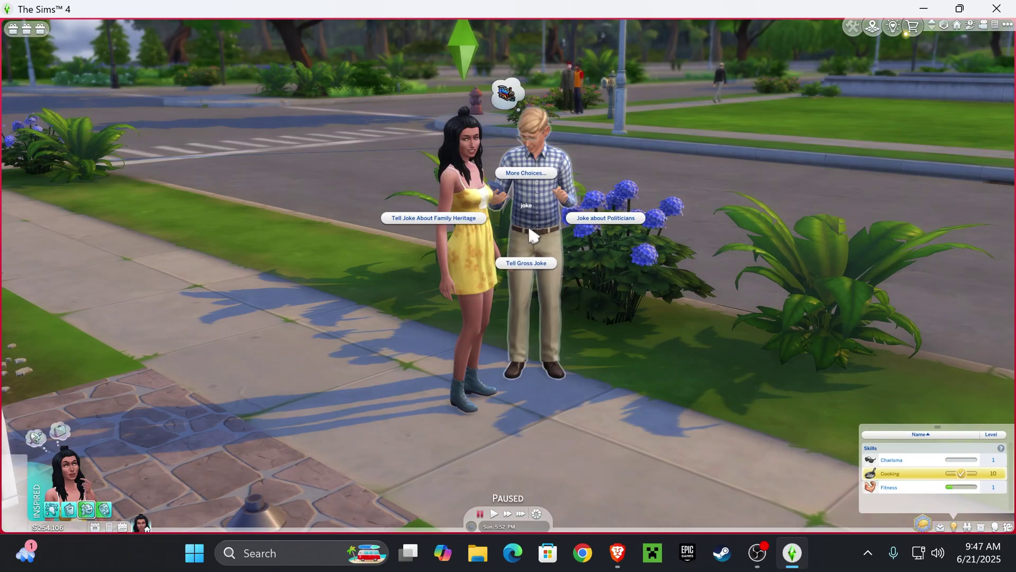
click(532, 235)
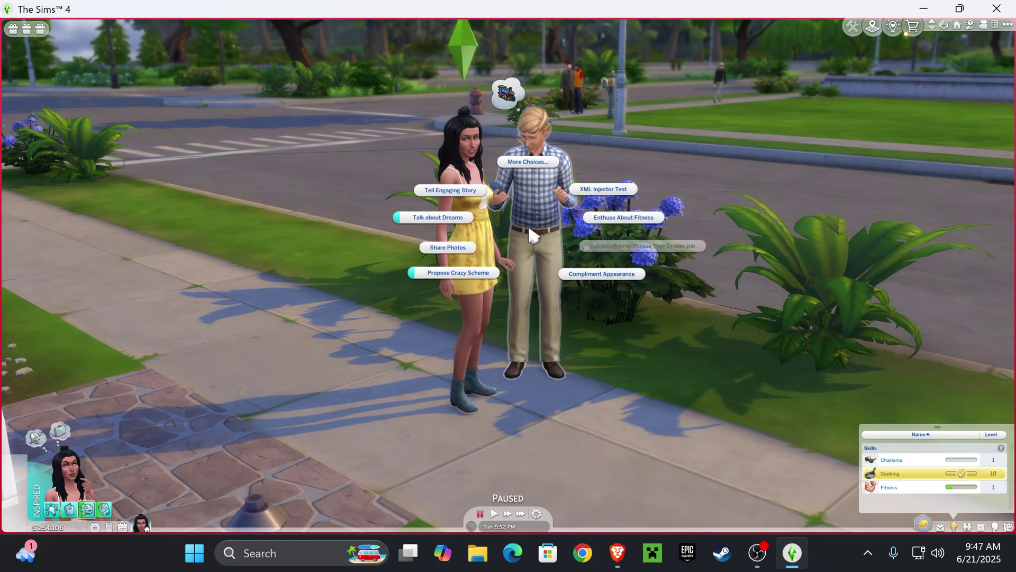
click(531, 235)
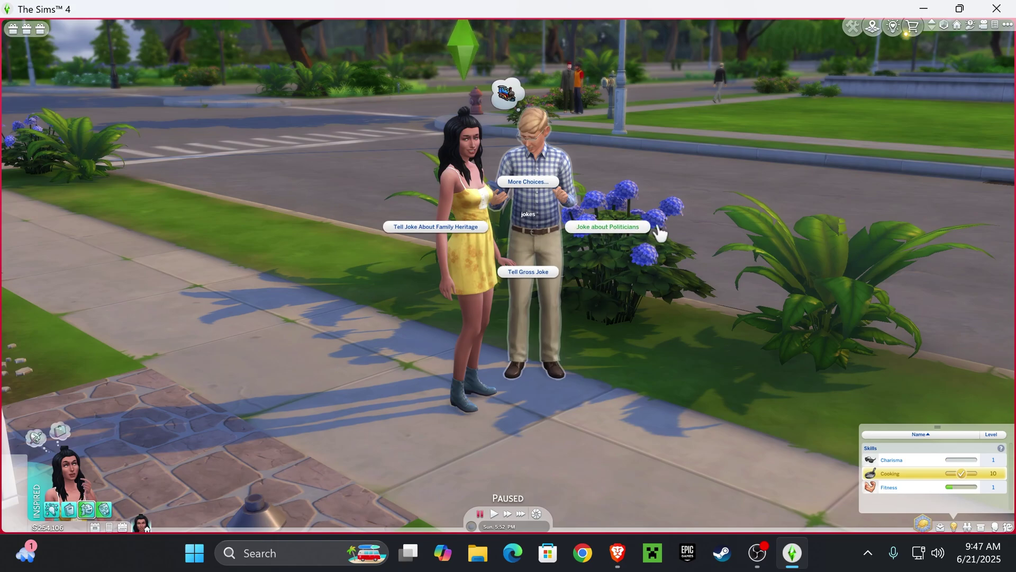
- Filter the blond Sim's interactions by "ideas", close the pie menu and resume the game at normal speed
click(538, 197)
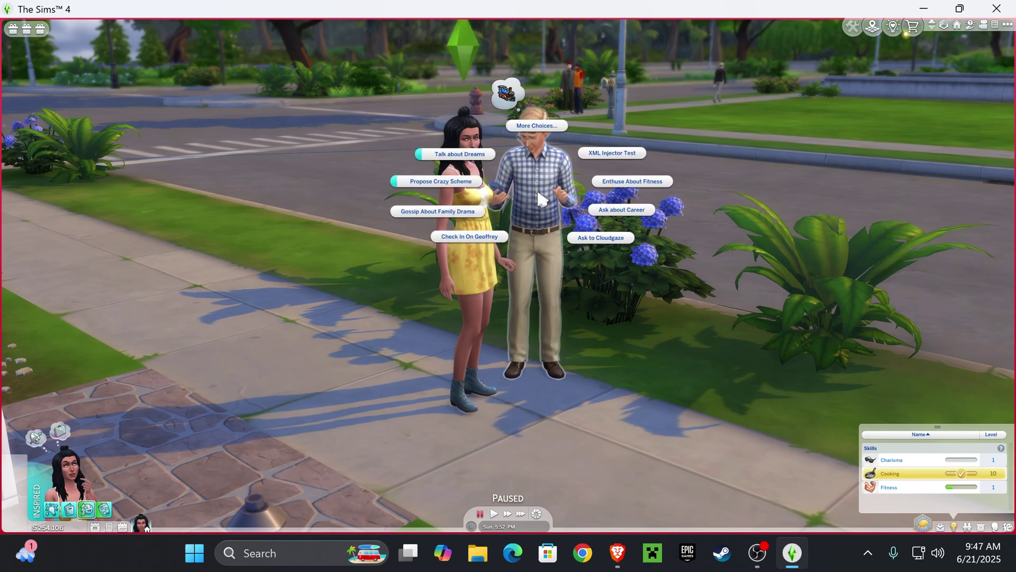
click(539, 197)
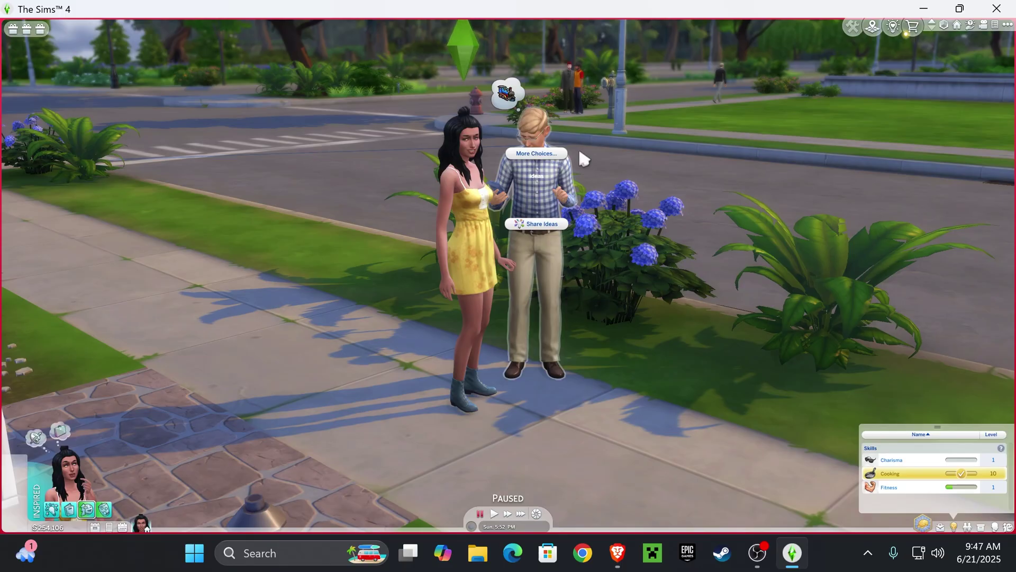
key(Escape)
key(1)
key(q)
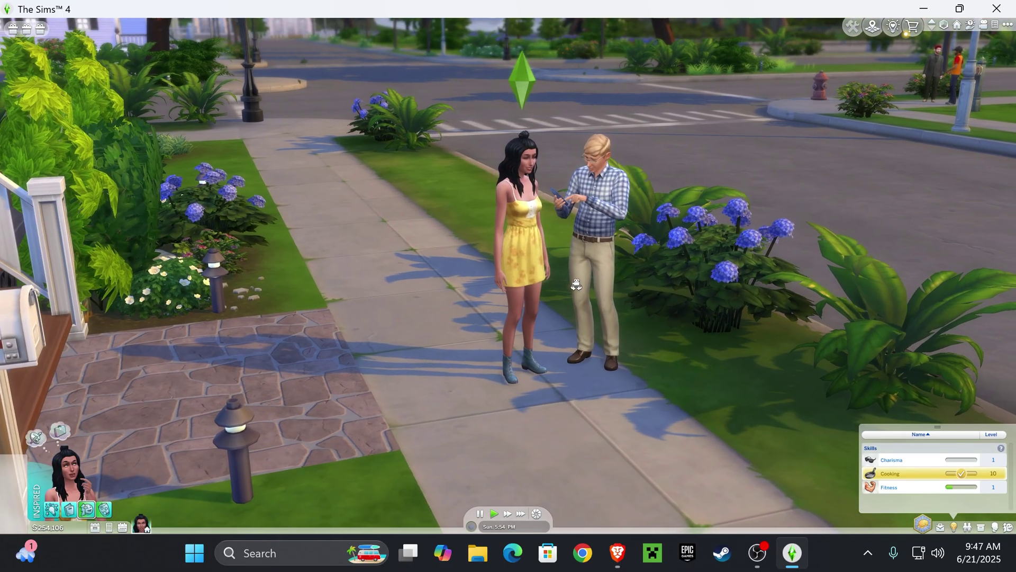